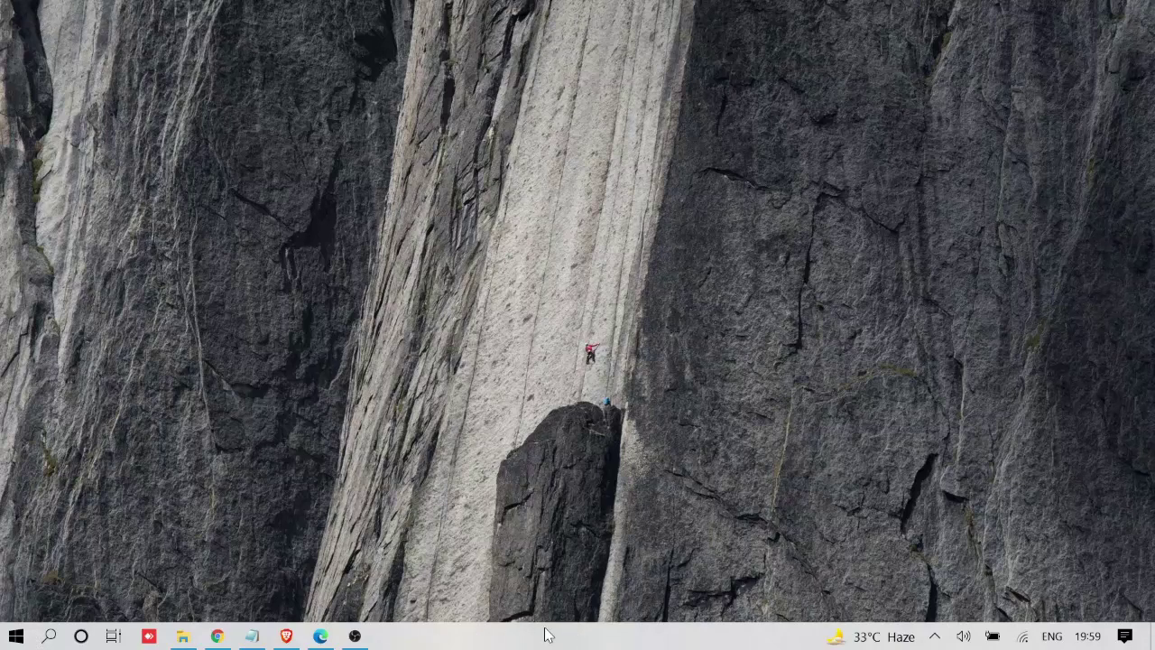
- Right-click an empty spot on the taskbar to show its shortcut menu
right_click(514, 640)
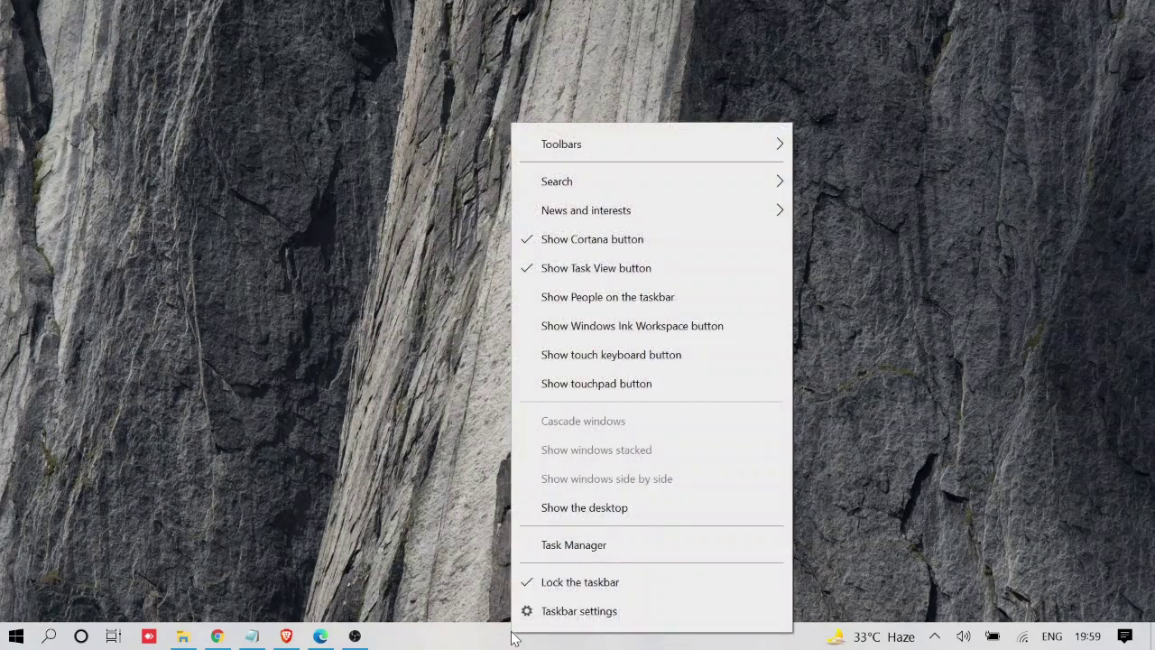
- Launch Task Manager from the taskbar shortcut menu
click(571, 546)
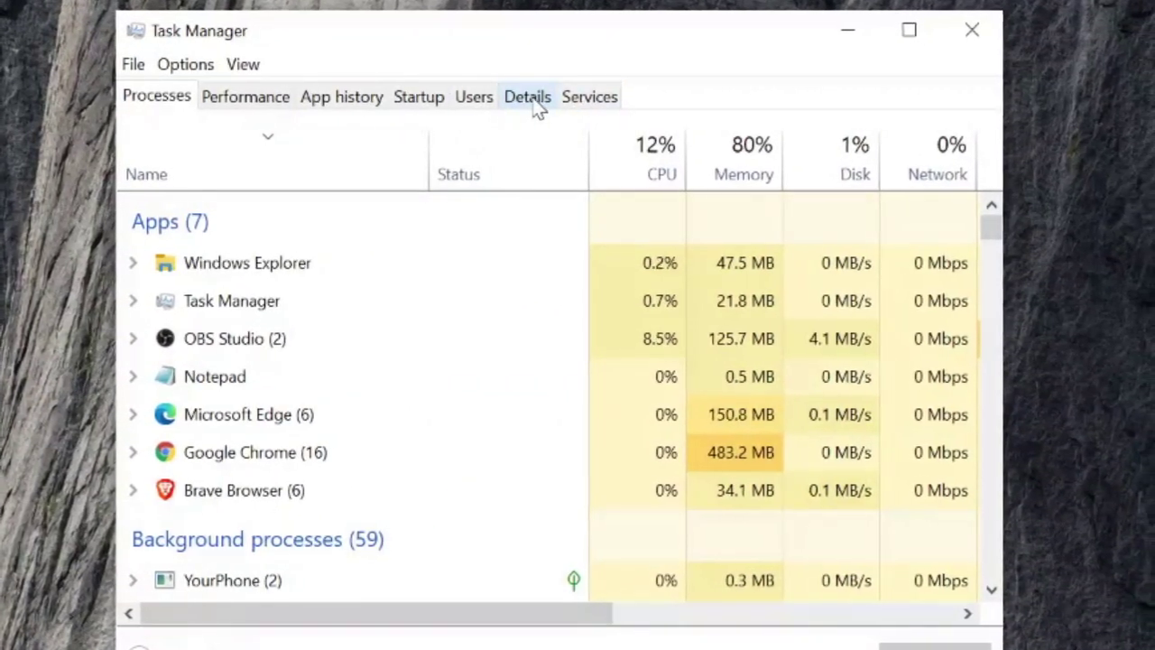
- End the msedge.exe process tree from the Details tab and confirm the prompt
click(527, 97)
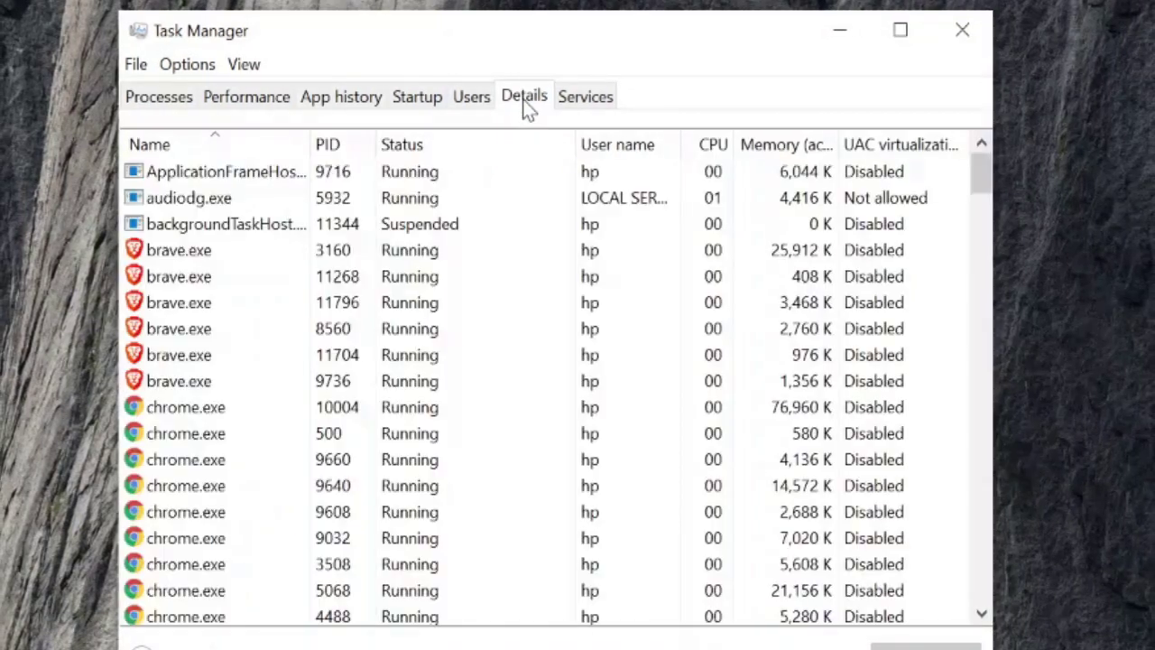
scroll(207, 227, down, 3)
scroll(204, 227, down, 12)
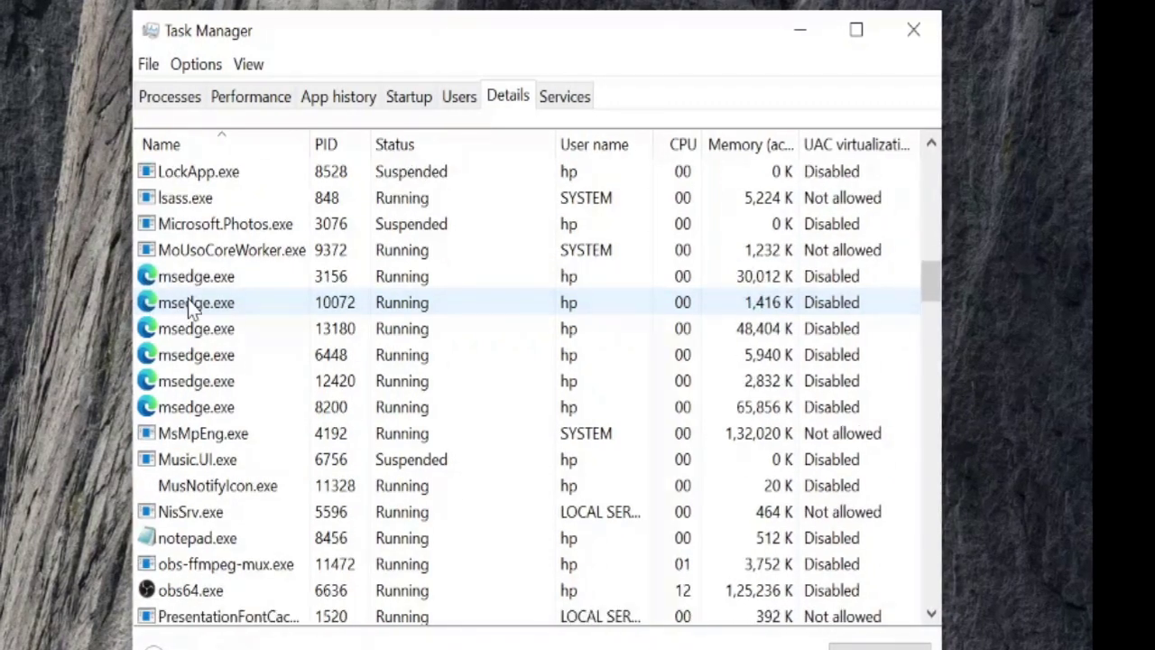
right_click(205, 278)
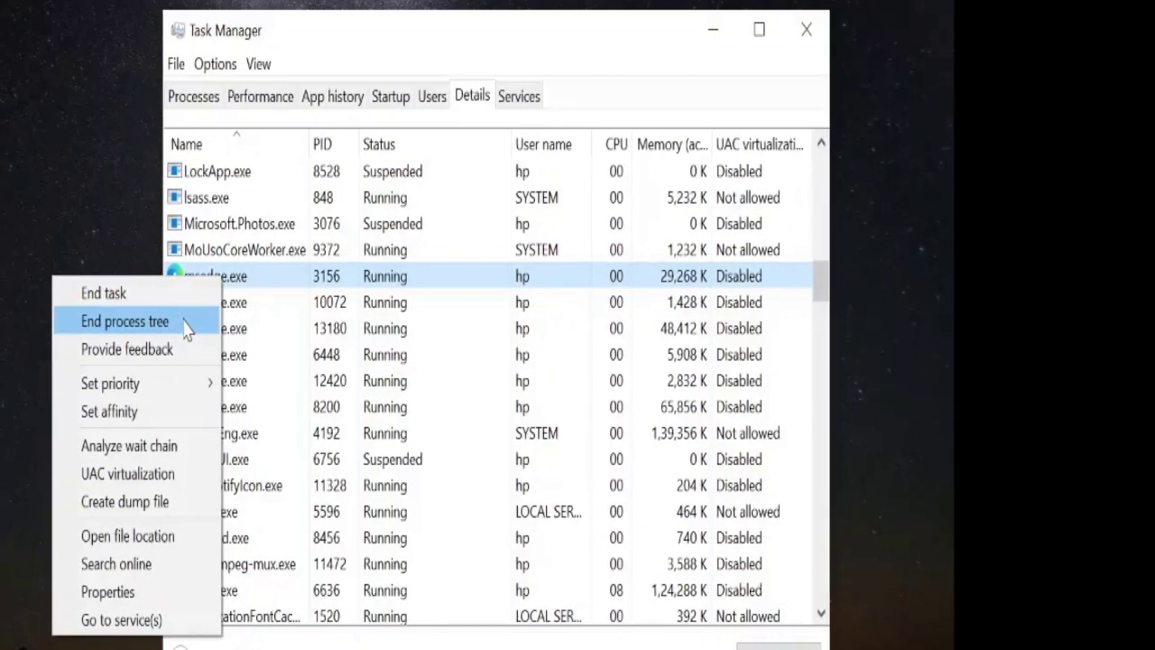
click(186, 325)
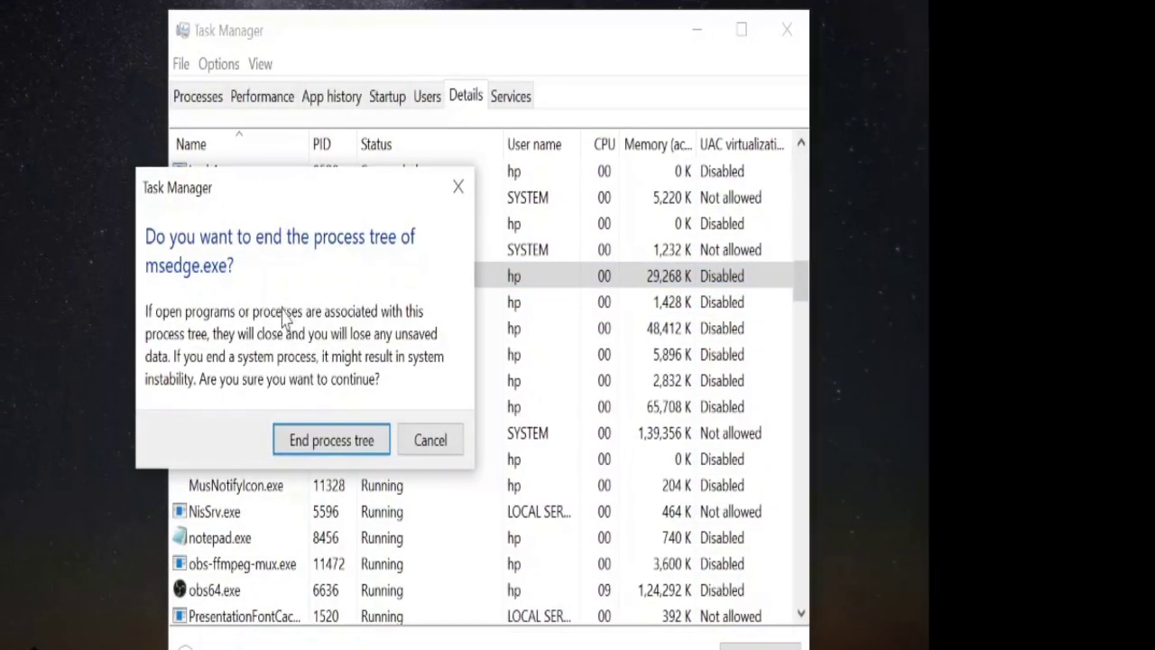
click(334, 440)
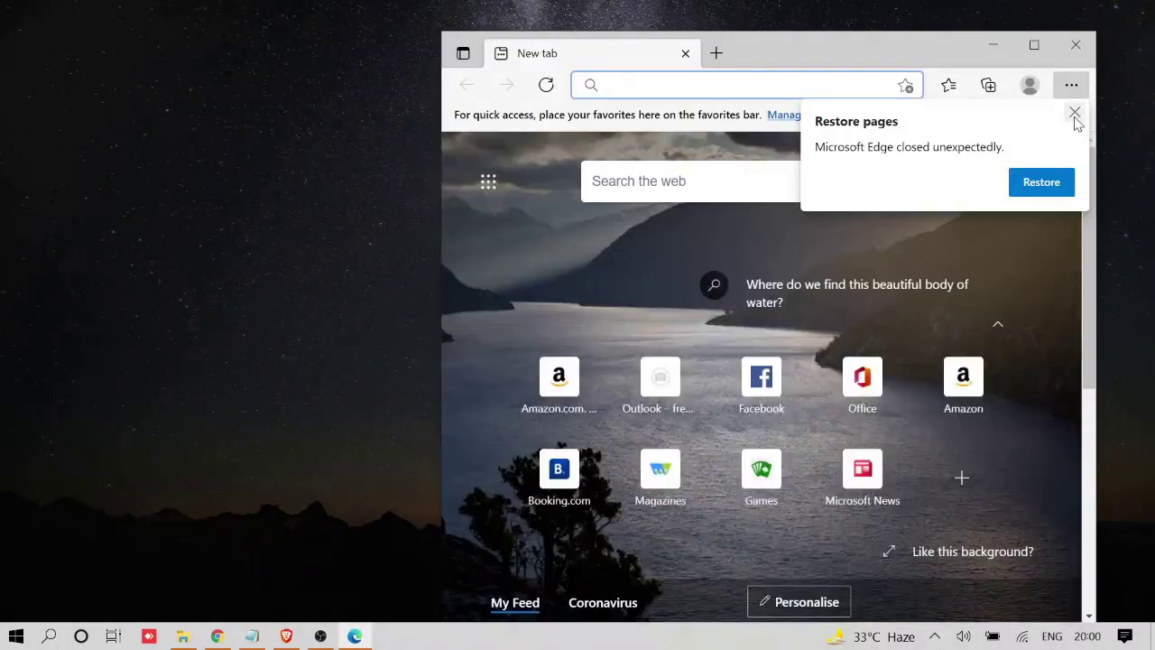
- Dismiss the Restore pages prompt and maximize the Edge window
click(1075, 112)
click(1039, 50)
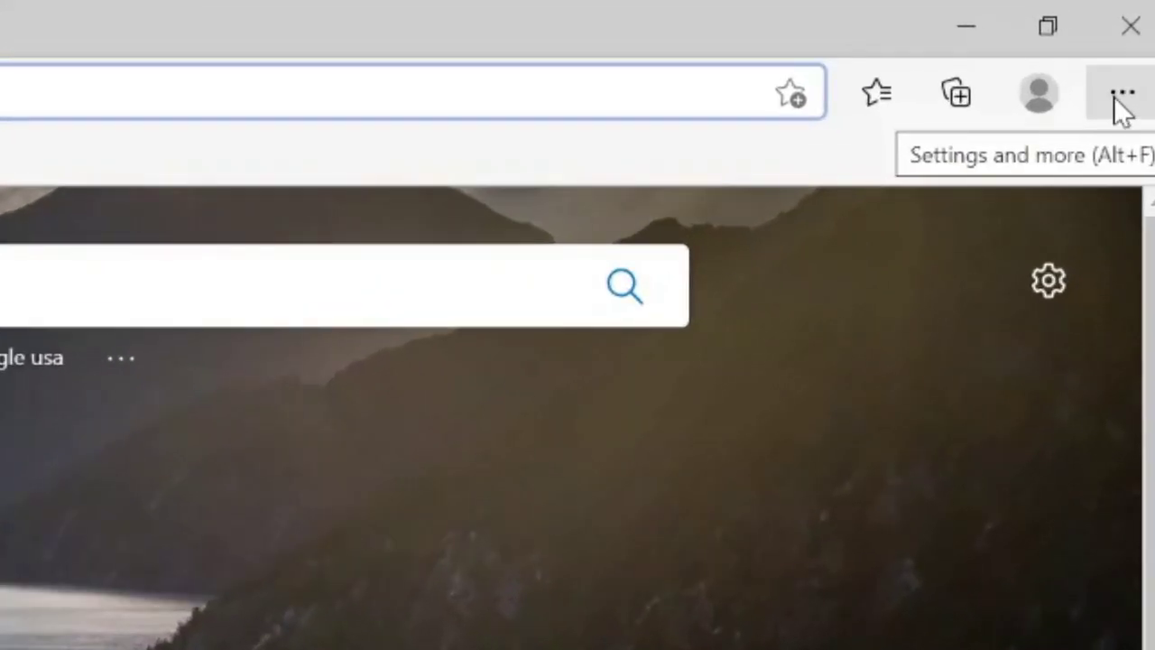
- Confirm on the Extensions page that no extensions are installed, then close Edge
click(1116, 99)
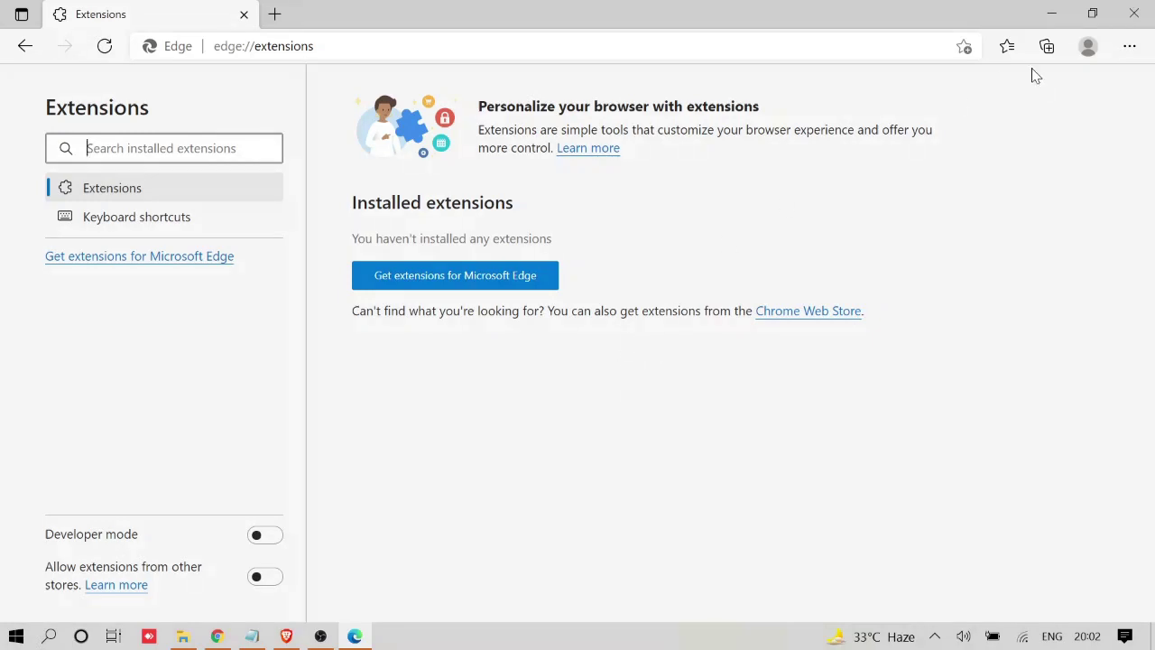
click(1137, 16)
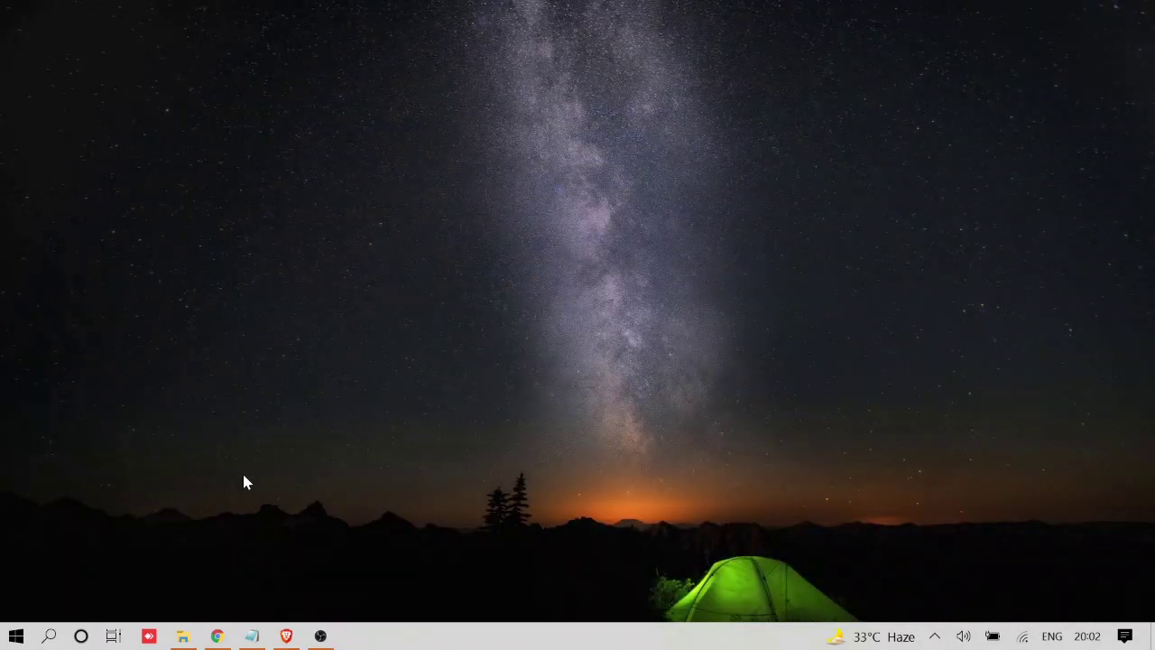
- Reopen Edge via search for 'edg', let About Microsoft Edge download the update, and restart
click(52, 636)
text(edg)
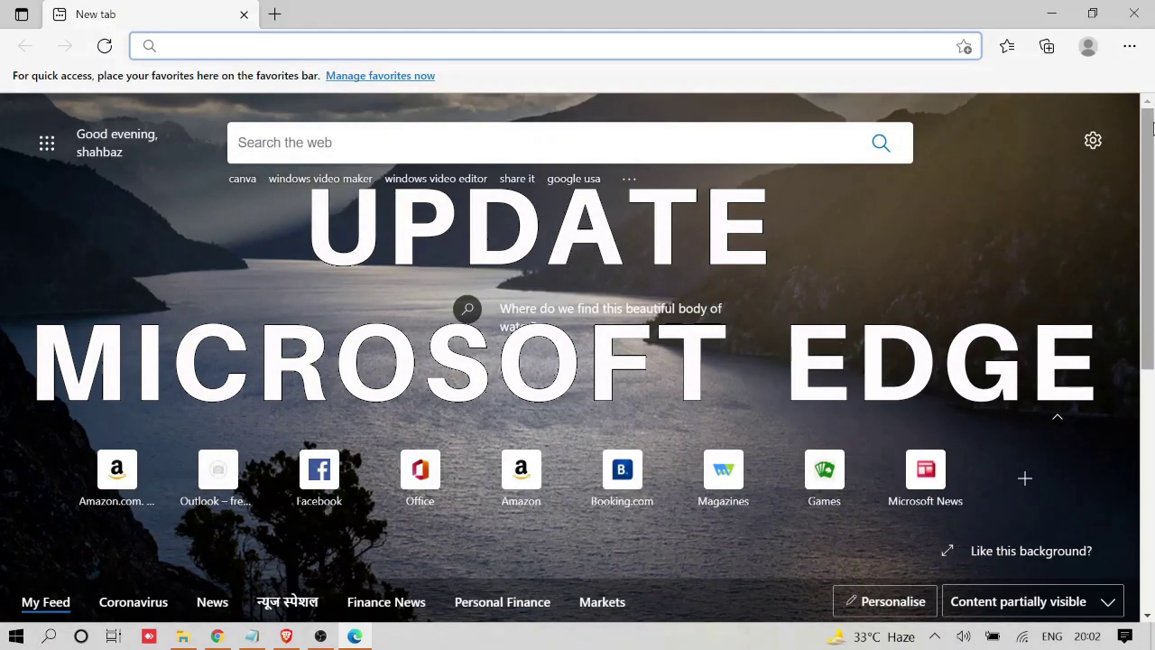
click(1129, 50)
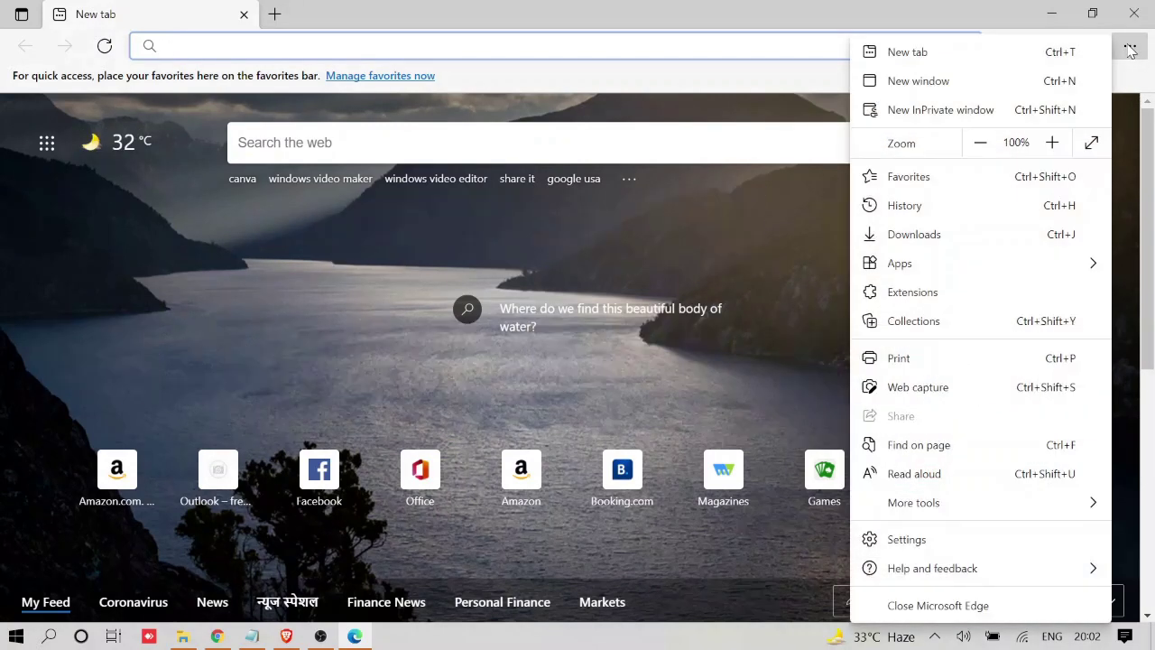
mouse_move(919, 578)
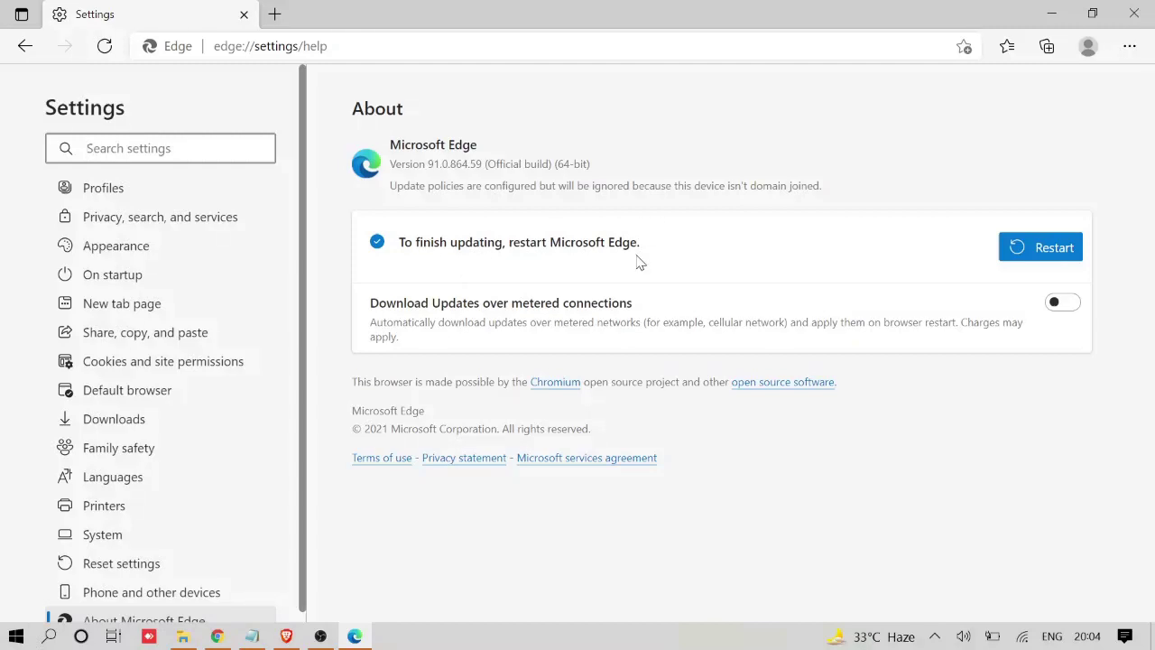
click(1047, 246)
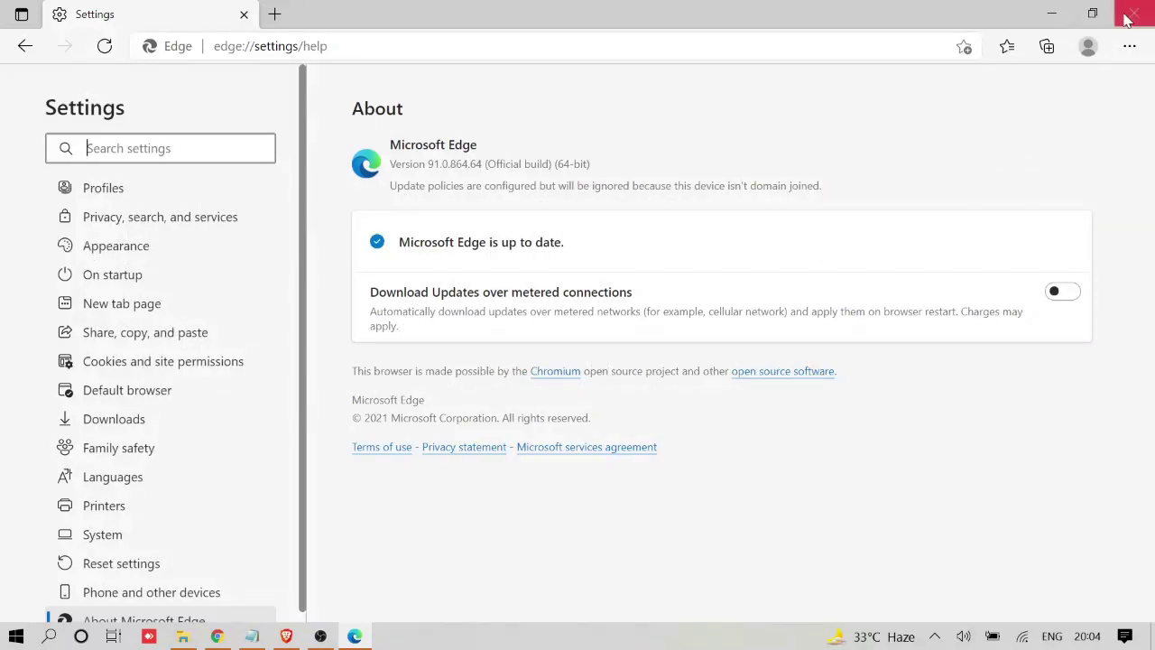
- Open Edge's Settings and more menu after the browser relaunches
click(1128, 47)
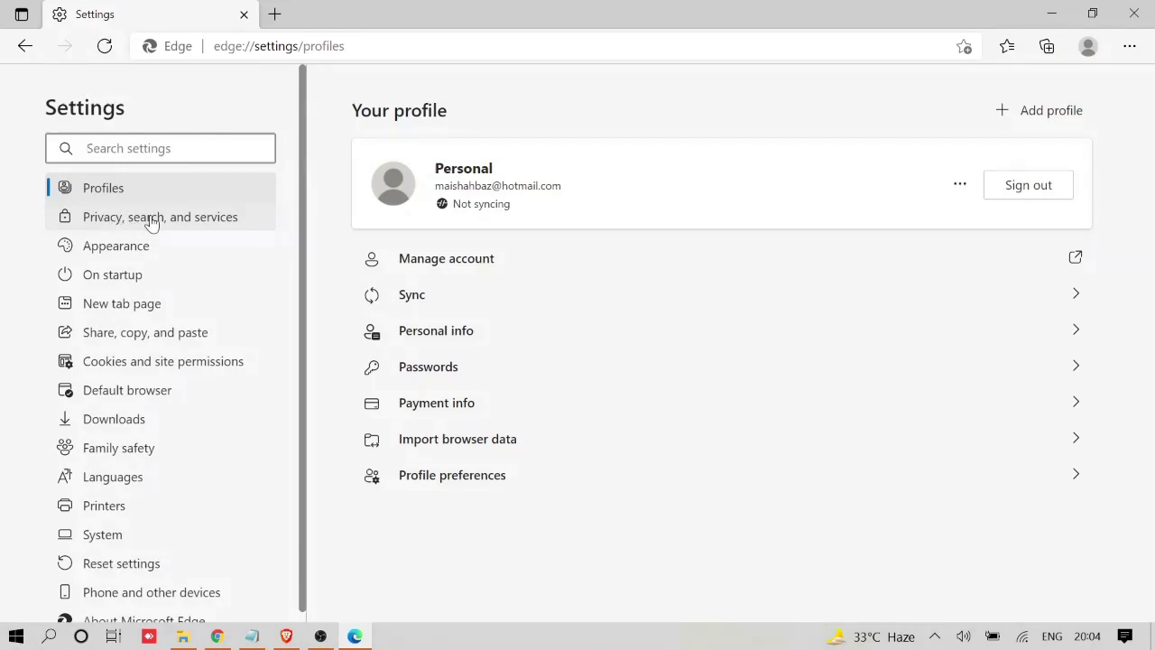
- Clear all-time browsing data under Privacy, search, and services, keeping passwords and autofill data
click(182, 221)
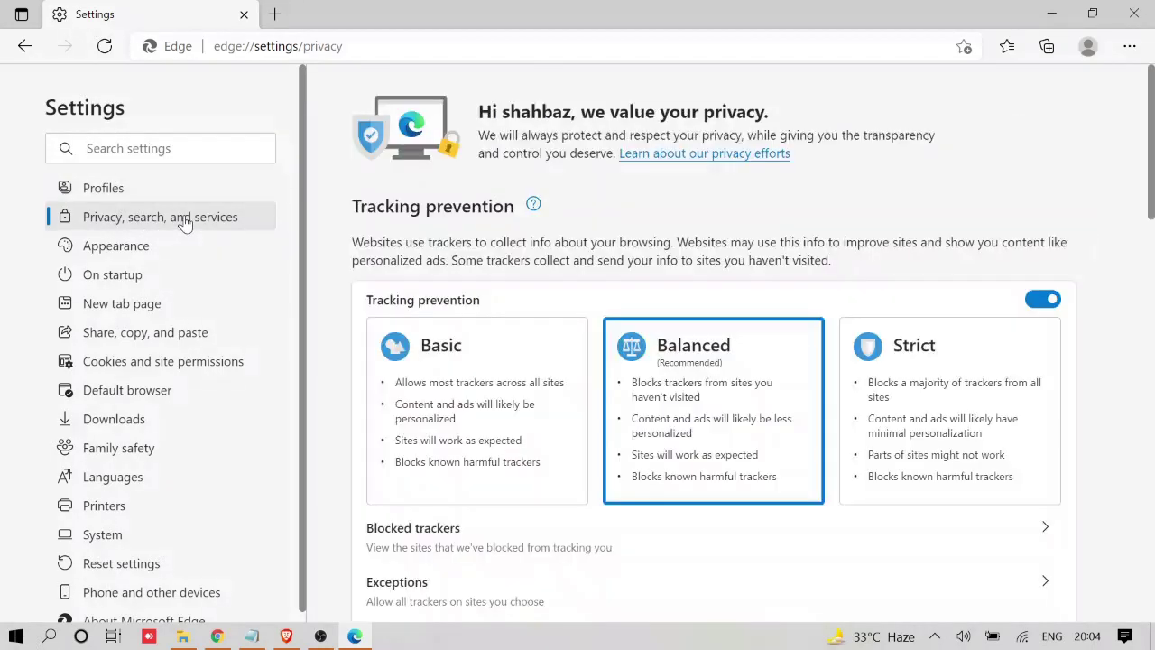
scroll(648, 336, down, 4)
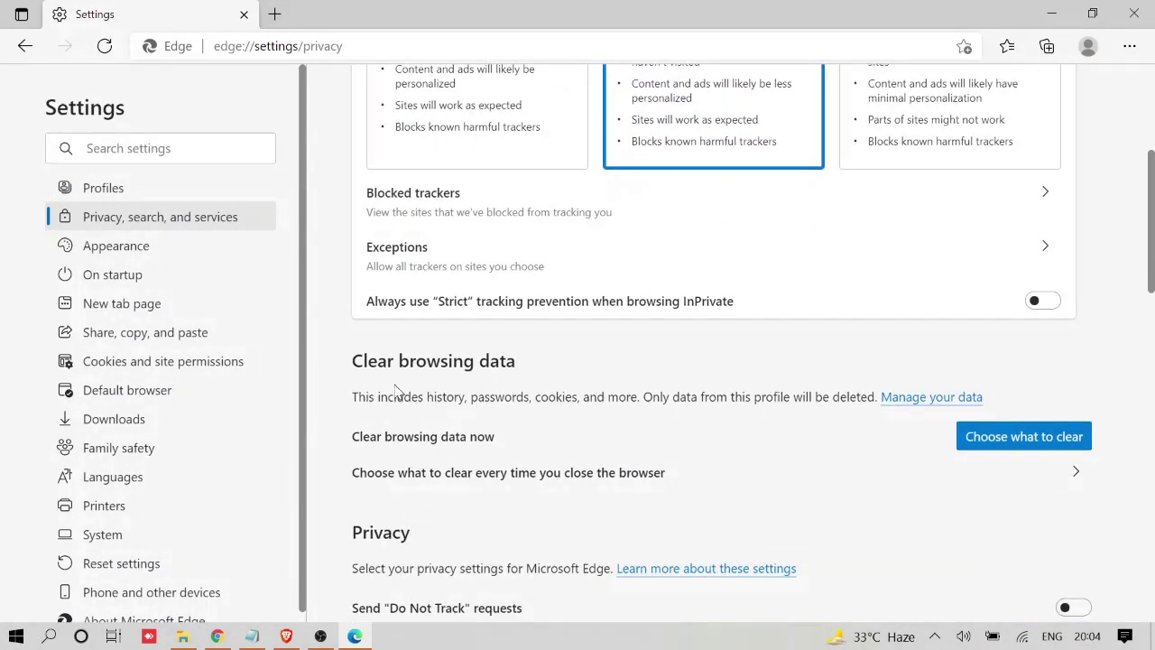
click(1005, 438)
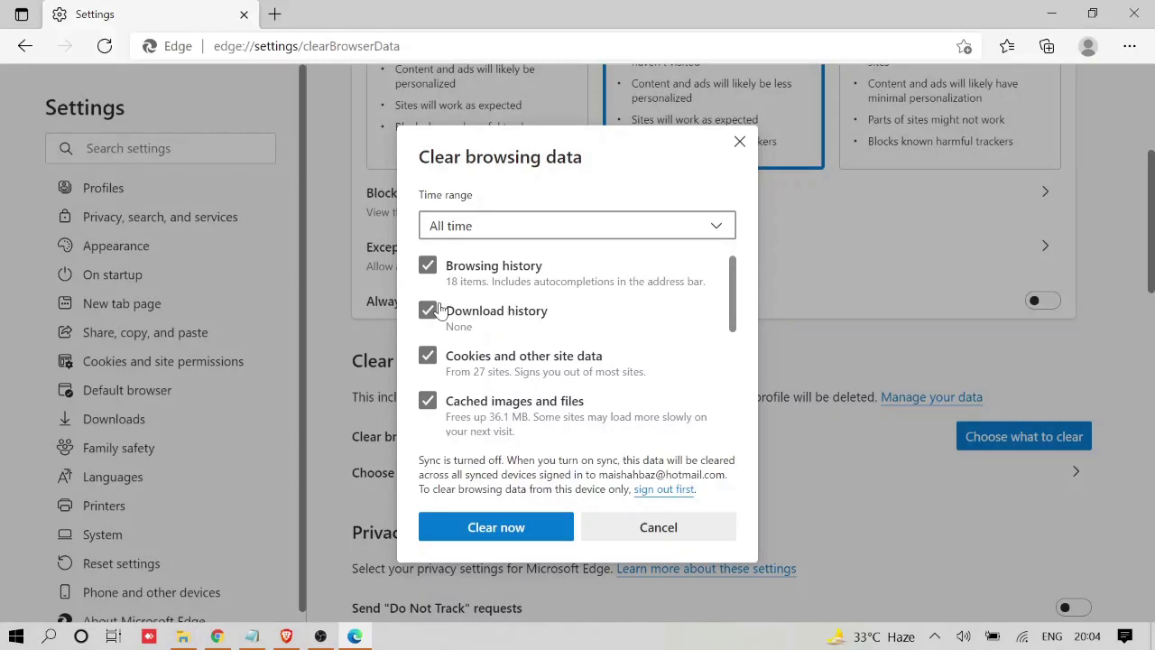
scroll(440, 310, down, 5)
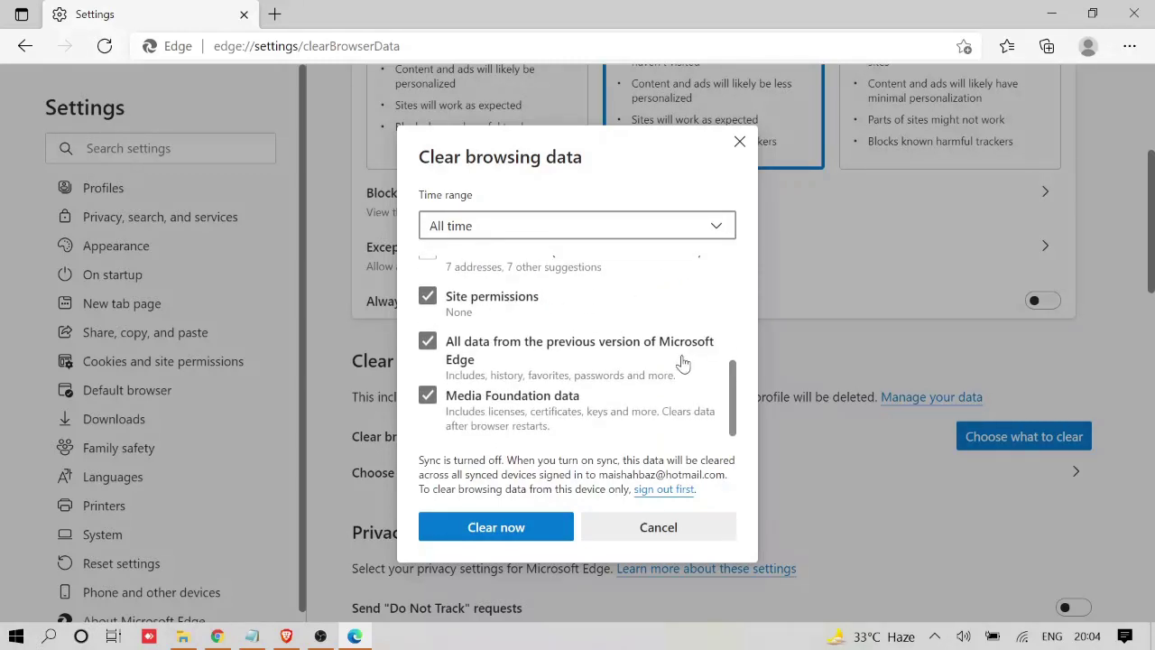
scroll(684, 360, up, 3)
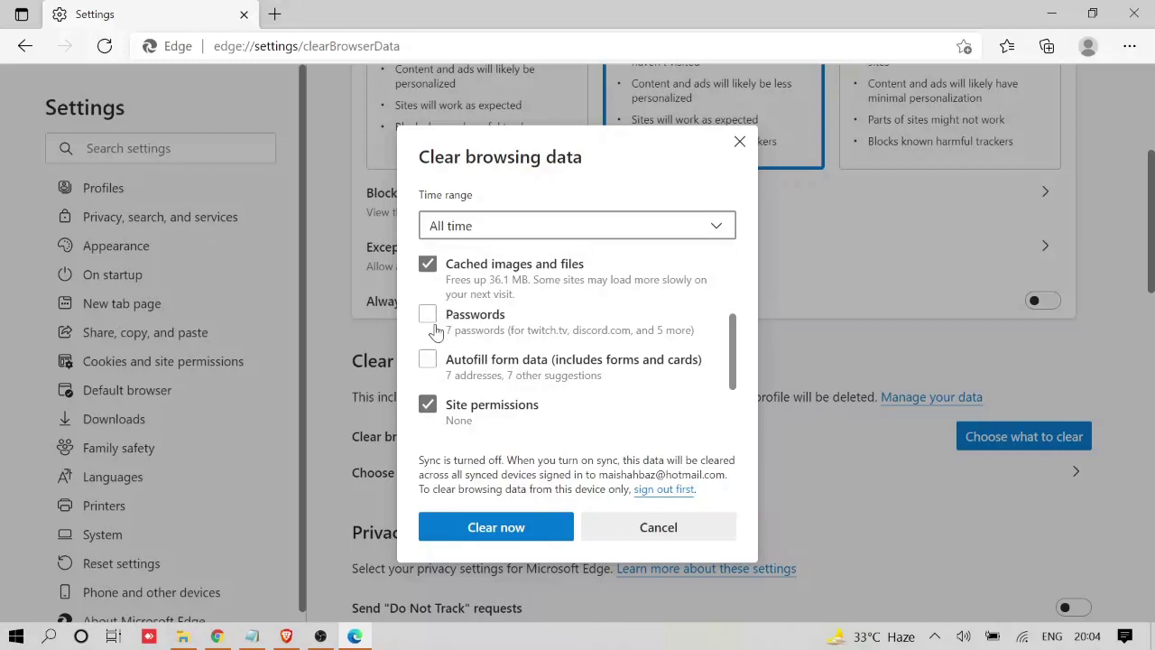
scroll(545, 335, up, 1)
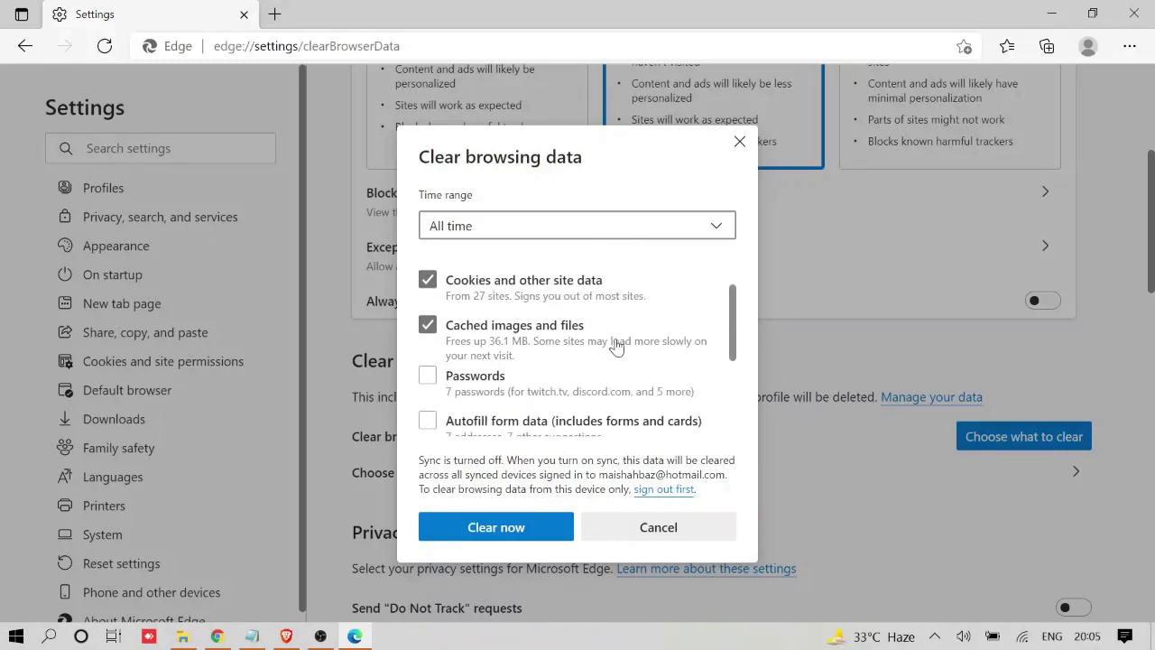
scroll(617, 347, down, 1)
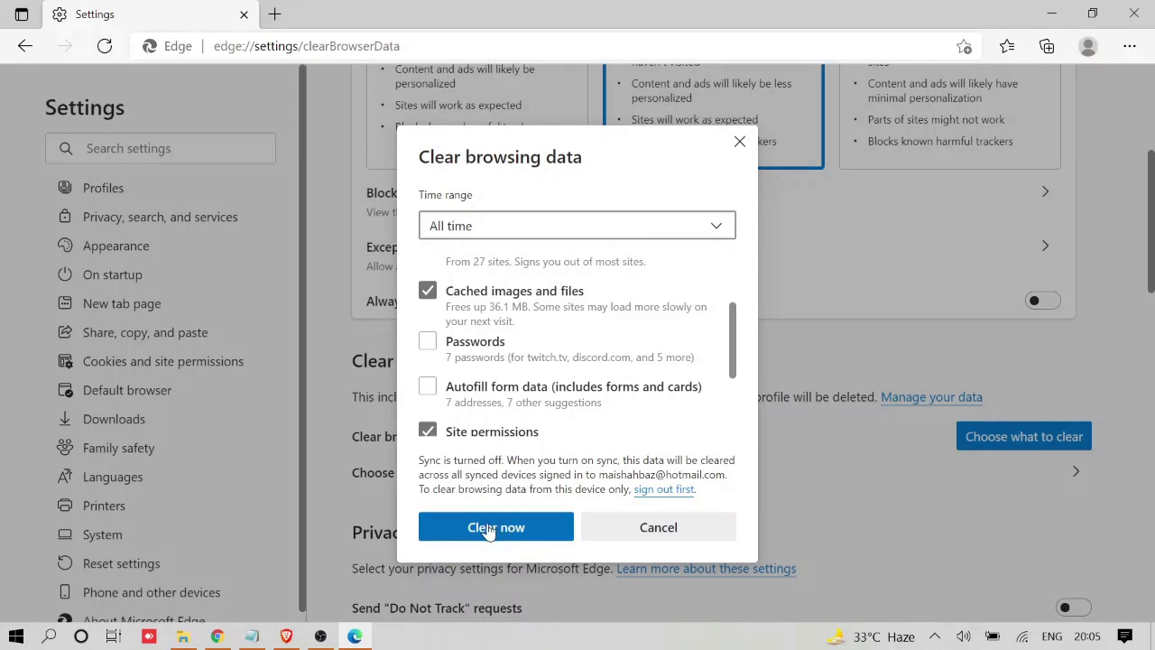
click(616, 527)
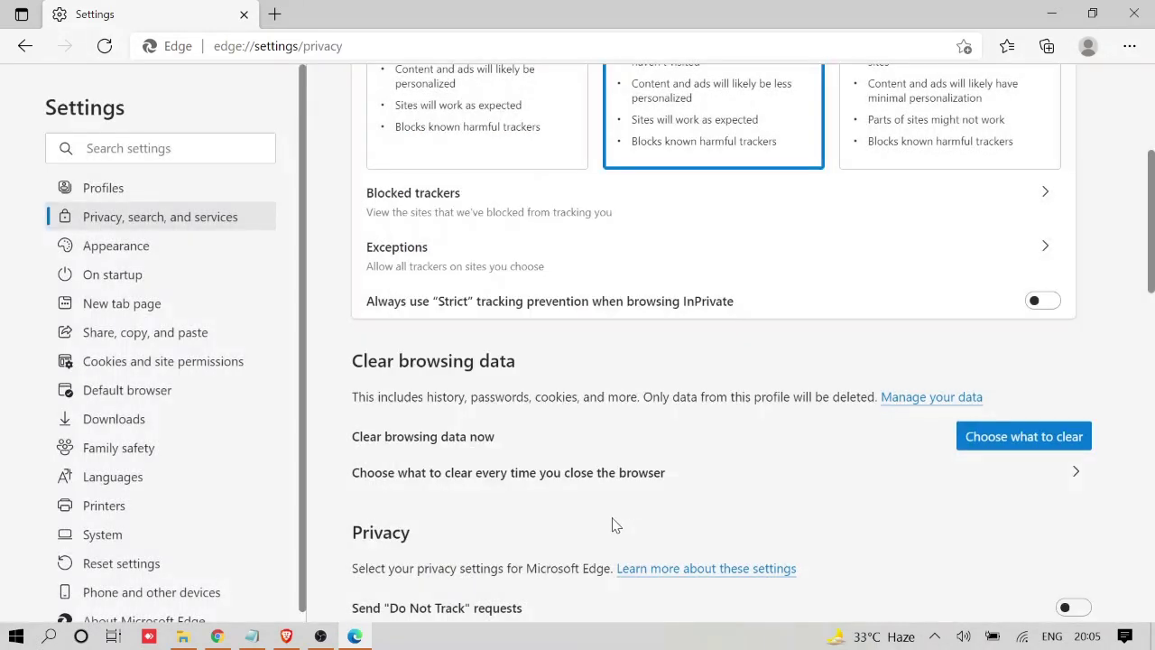
- Close Edge, launch Windows Settings by searching 'settings', and go to Apps
click(1134, 14)
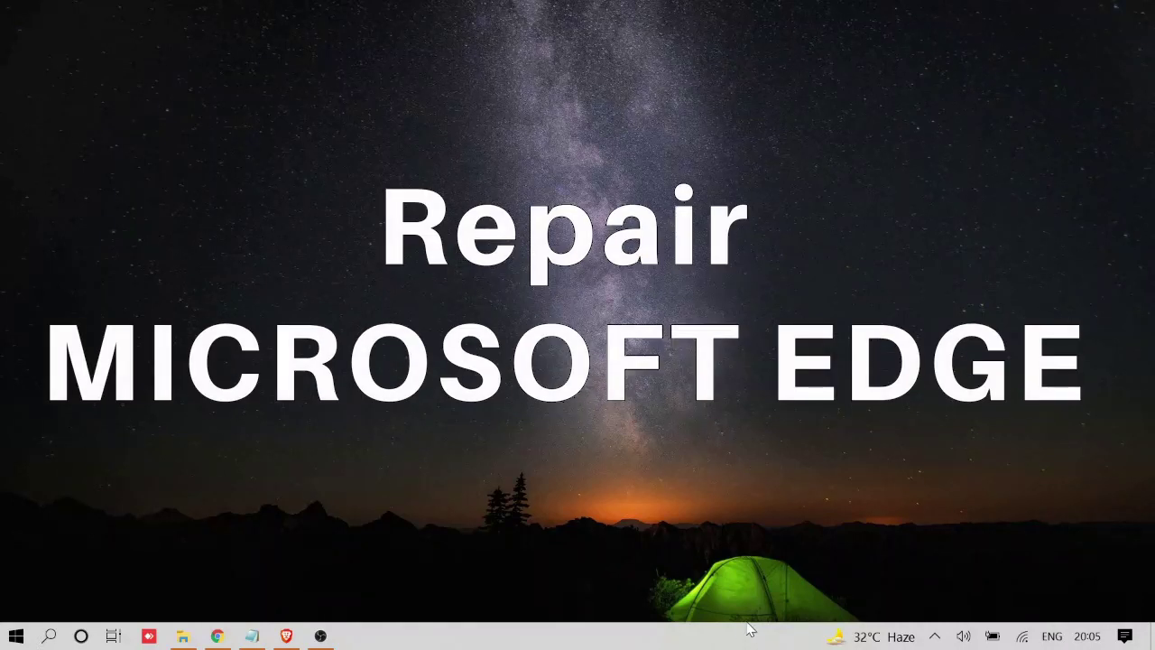
click(49, 636)
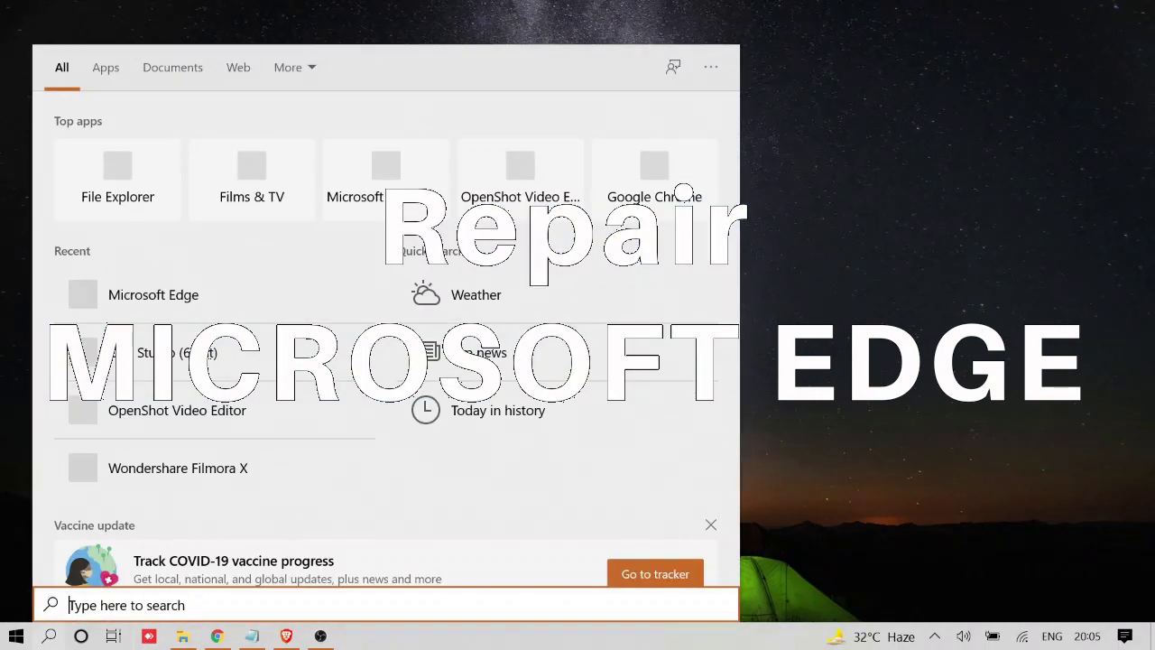
text(settings)
key(Return)
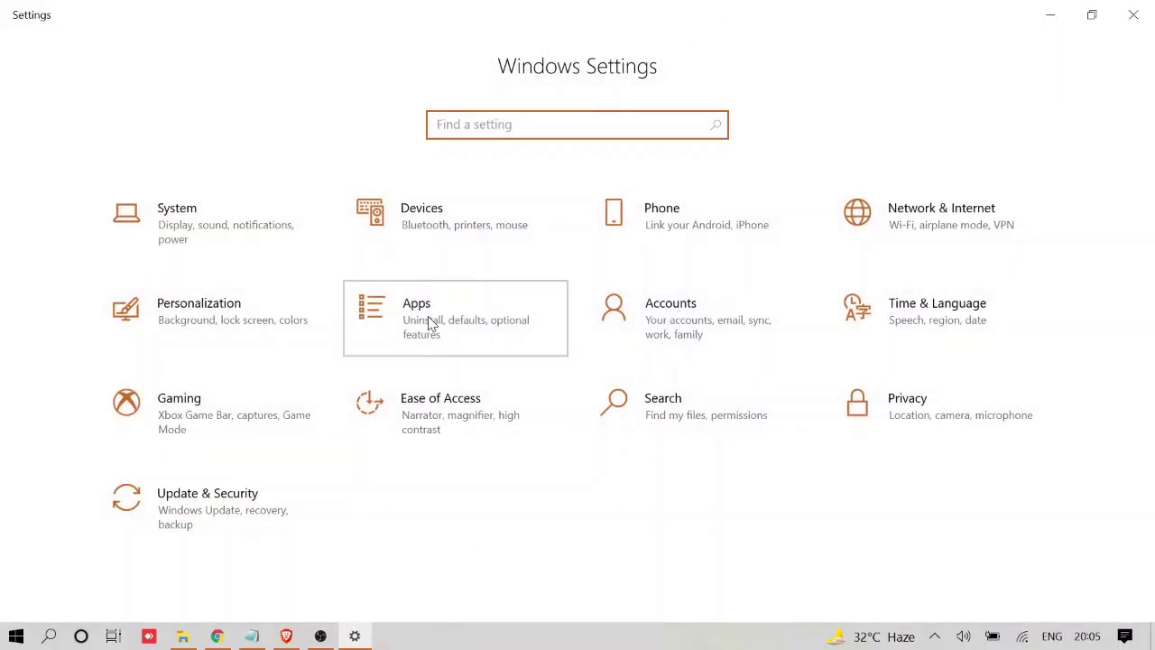
click(427, 316)
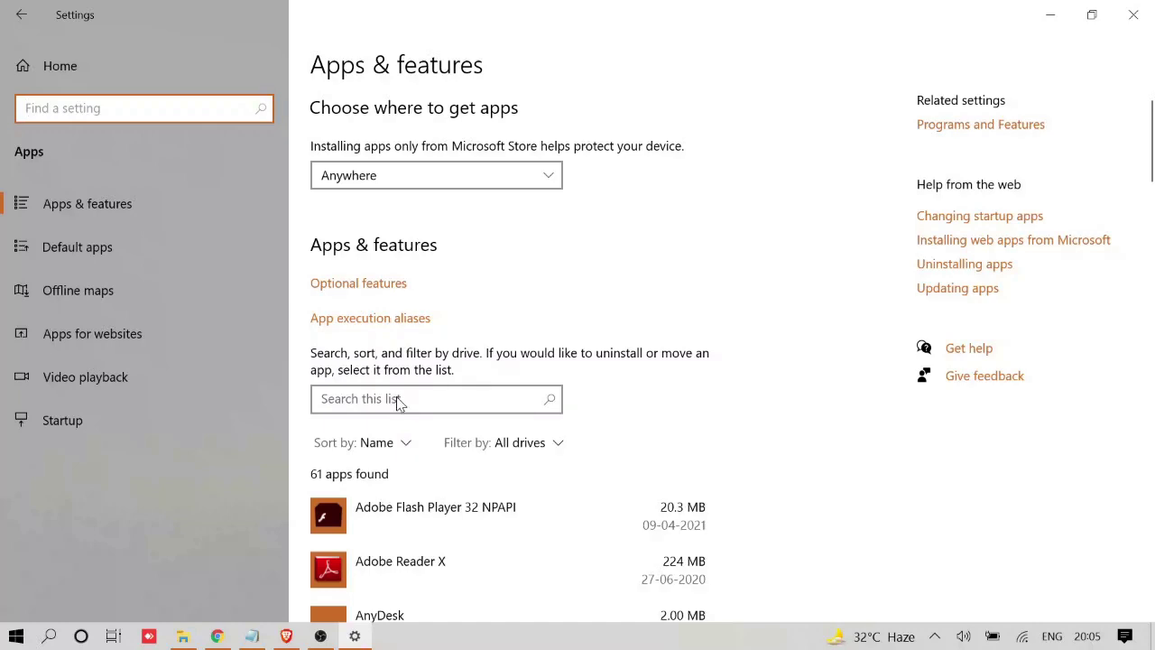
- Filter the Apps & features list with 'edge' to show Microsoft Edge and Microsoft Edge Update
click(395, 407)
text(edge)
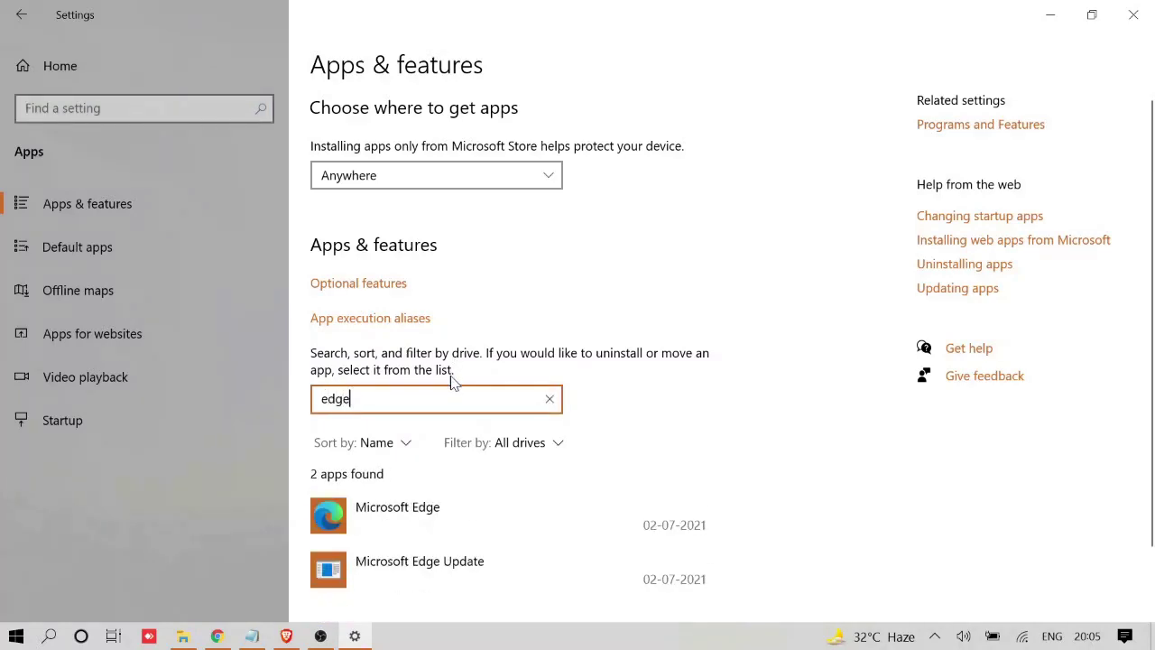
scroll(487, 442, down, 2)
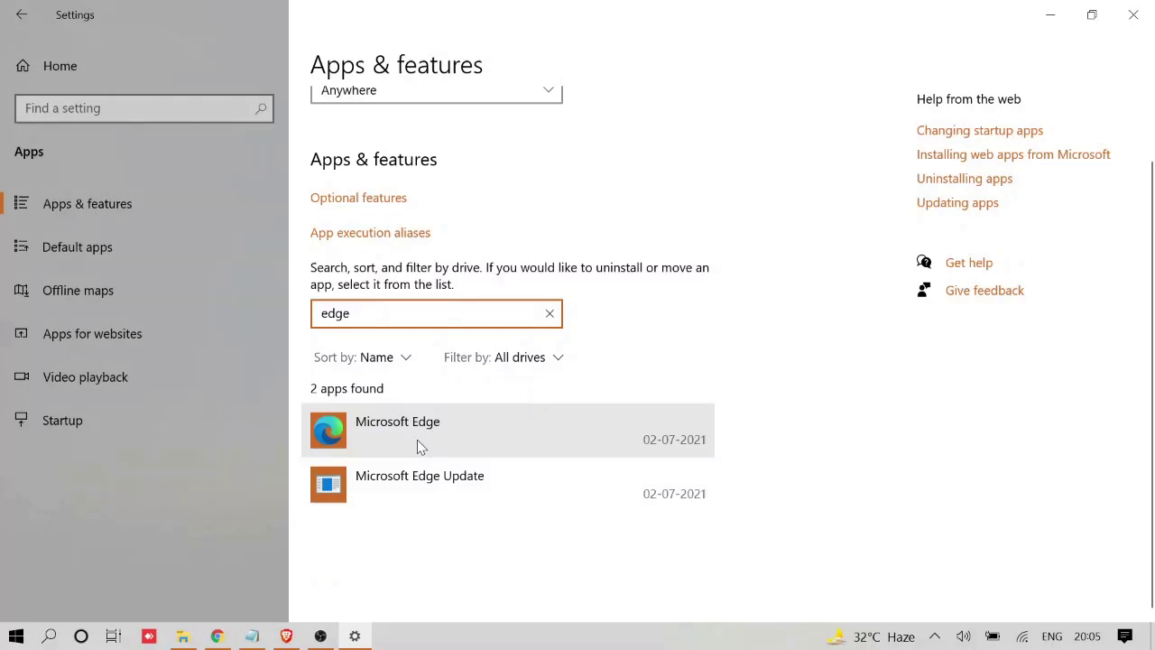
- Repair Microsoft Edge from its installed-app entry so Edge begins re-downloading
click(423, 432)
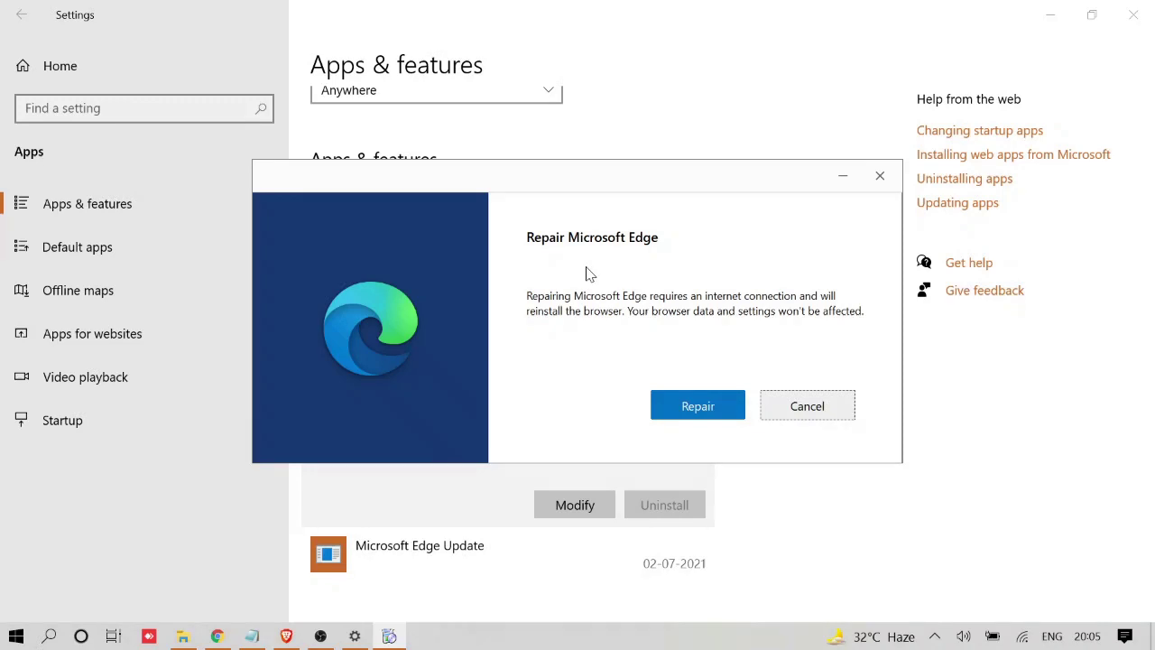
click(704, 406)
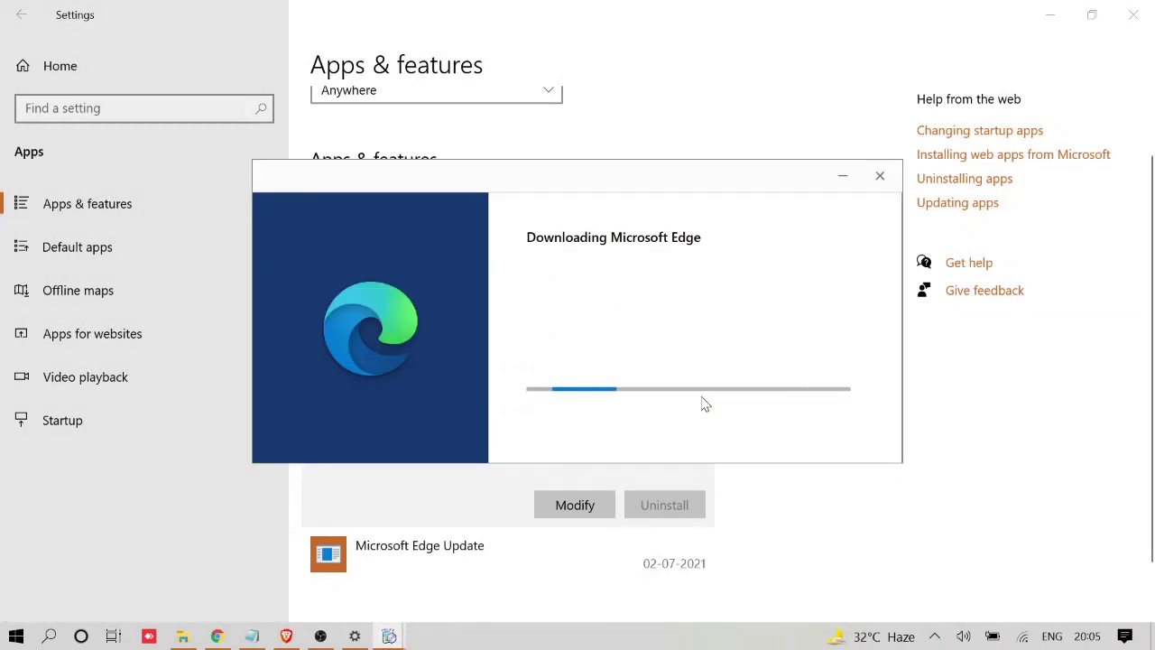